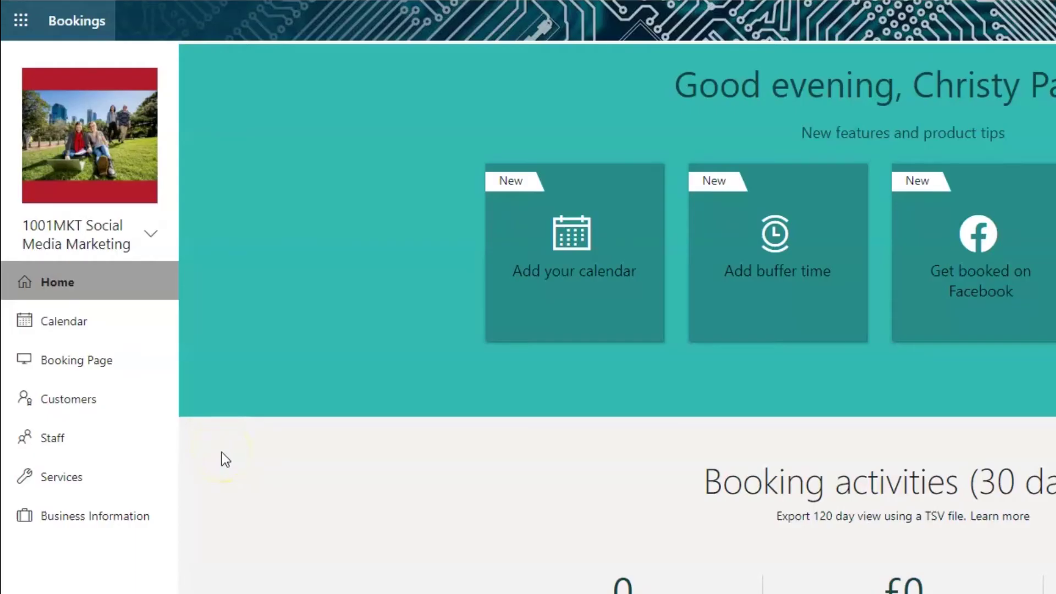
pyautogui.click(44, 453)
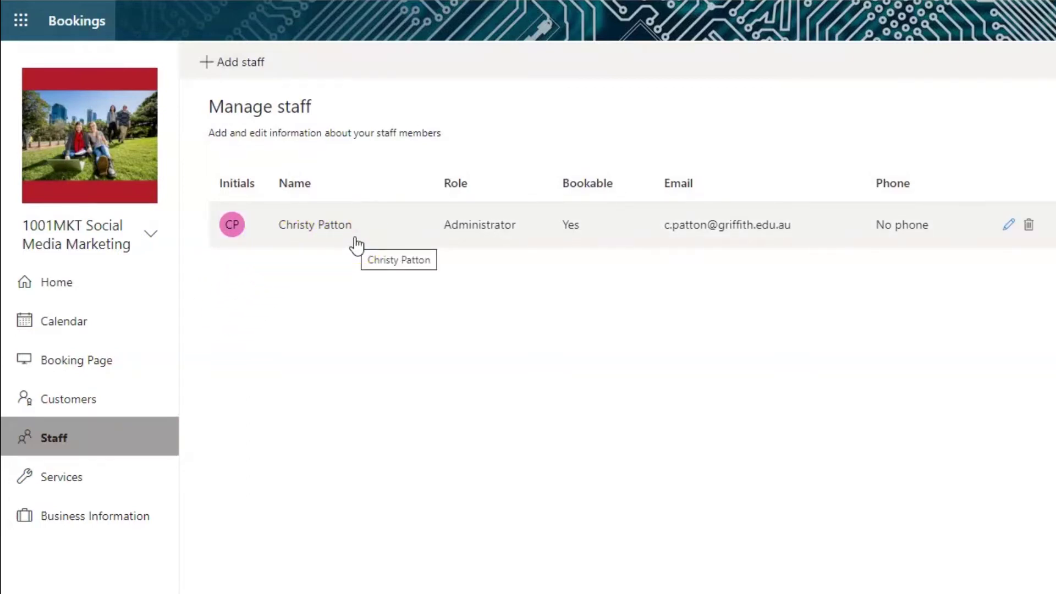
pyautogui.click(355, 285)
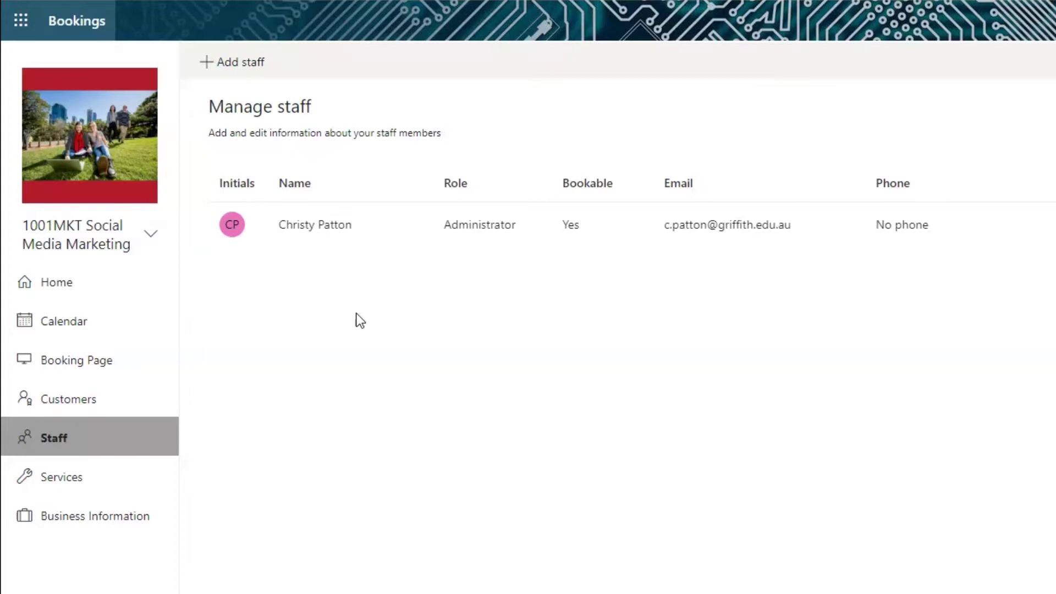
pyautogui.moveTo(1033, 245)
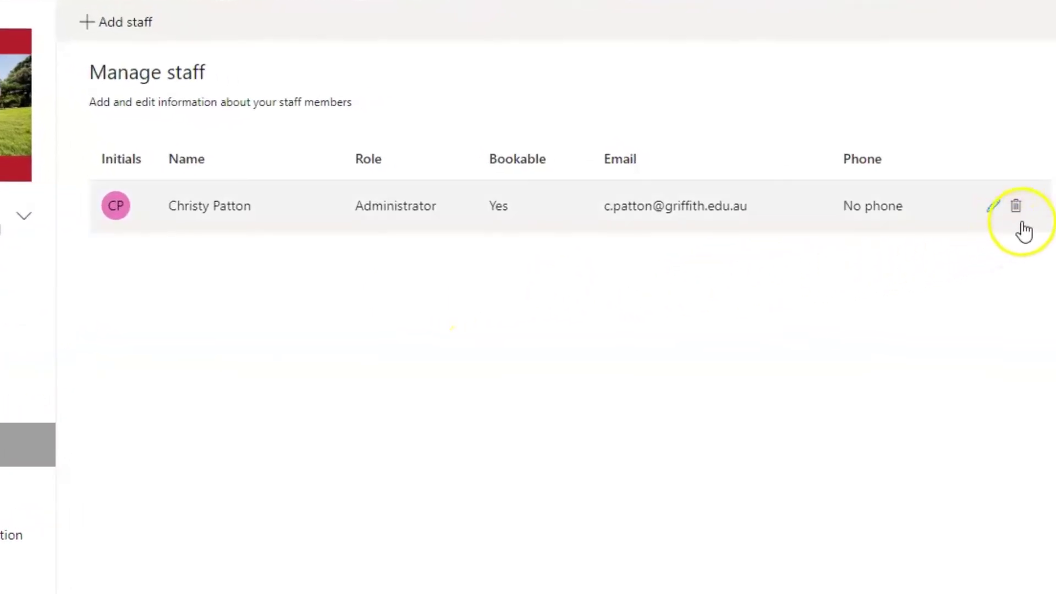
# Step: Set the administrator to ignore Office calendar and business hours, make Monday–Friday days off, disable email notifications, and save
pyautogui.click(993, 210)
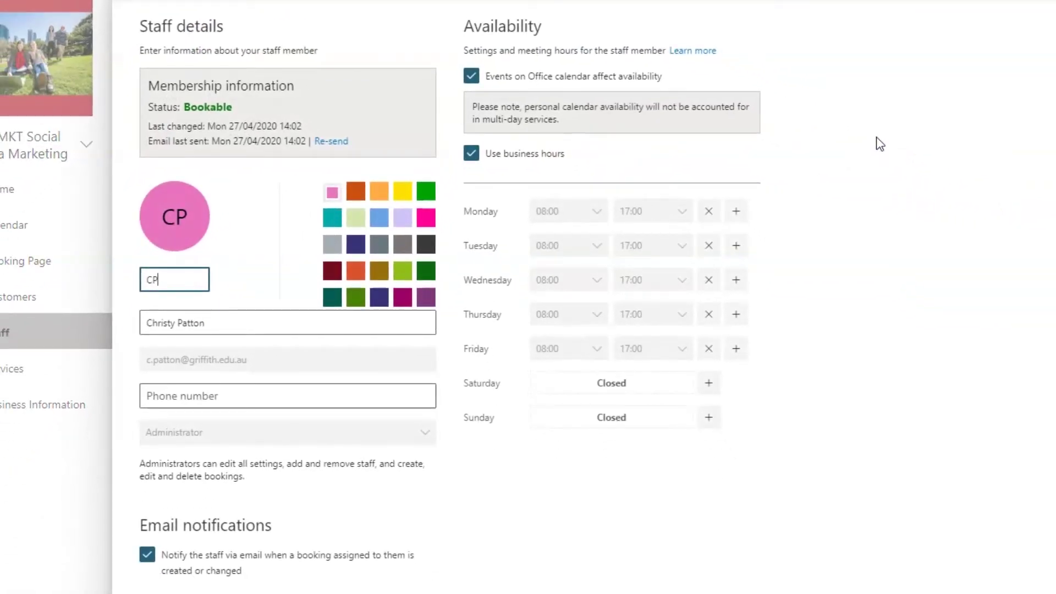
pyautogui.click(473, 78)
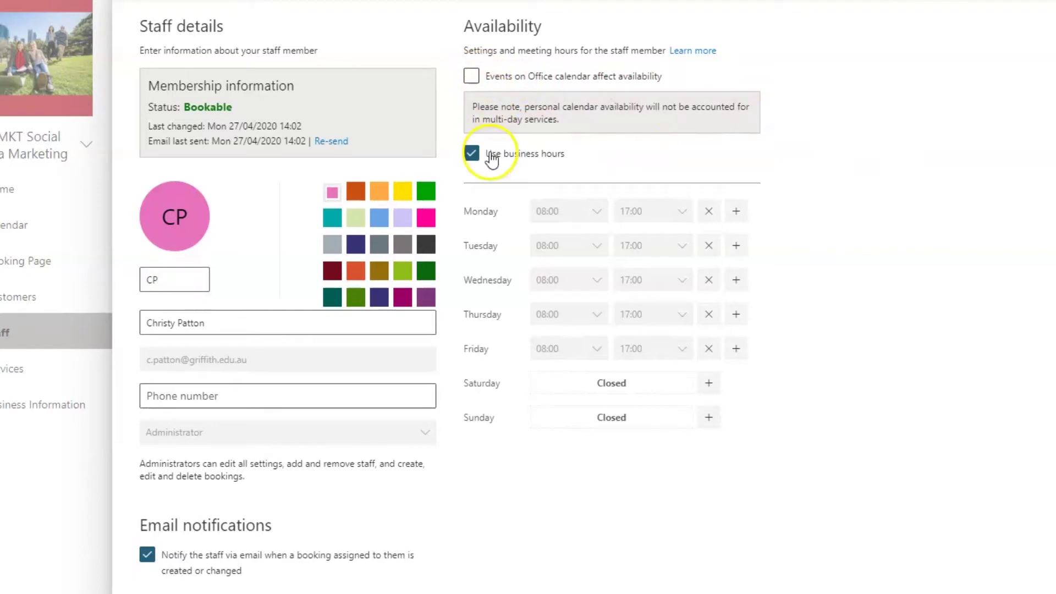
pyautogui.click(471, 153)
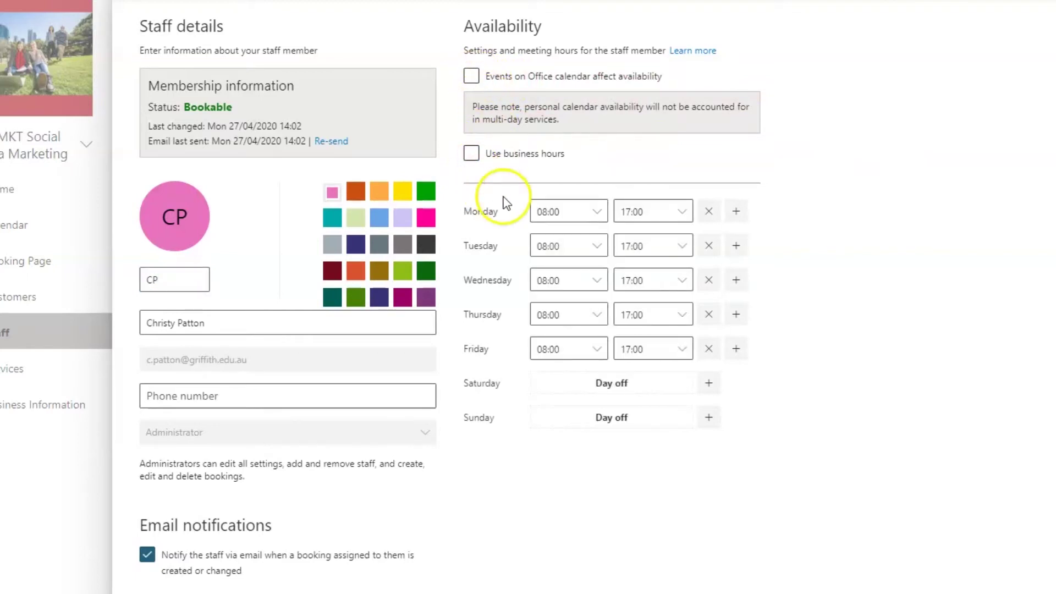
pyautogui.click(707, 212)
pyautogui.click(708, 247)
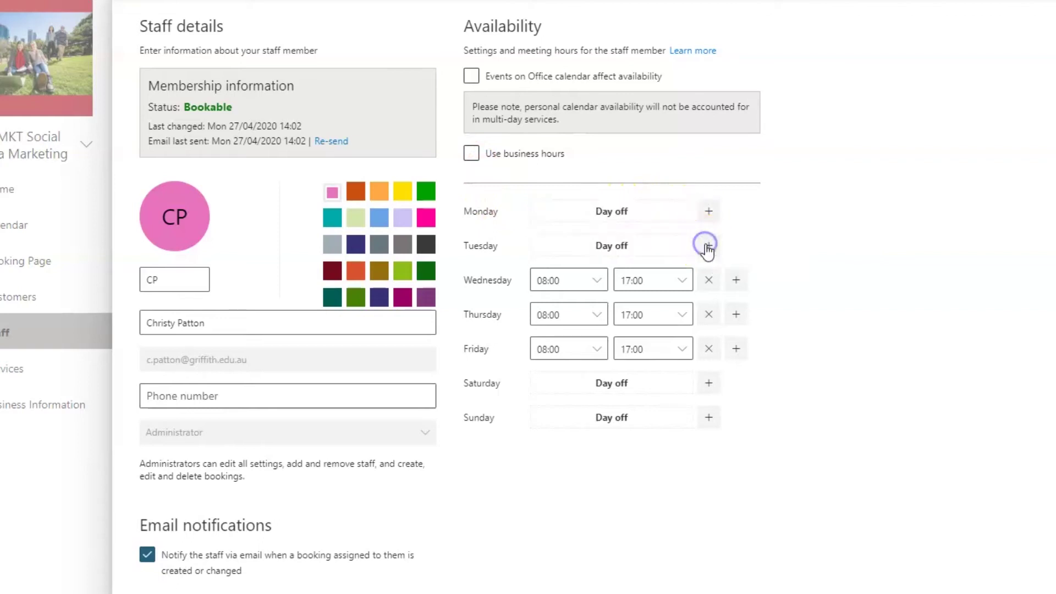
pyautogui.click(709, 280)
pyautogui.click(709, 314)
pyautogui.click(709, 349)
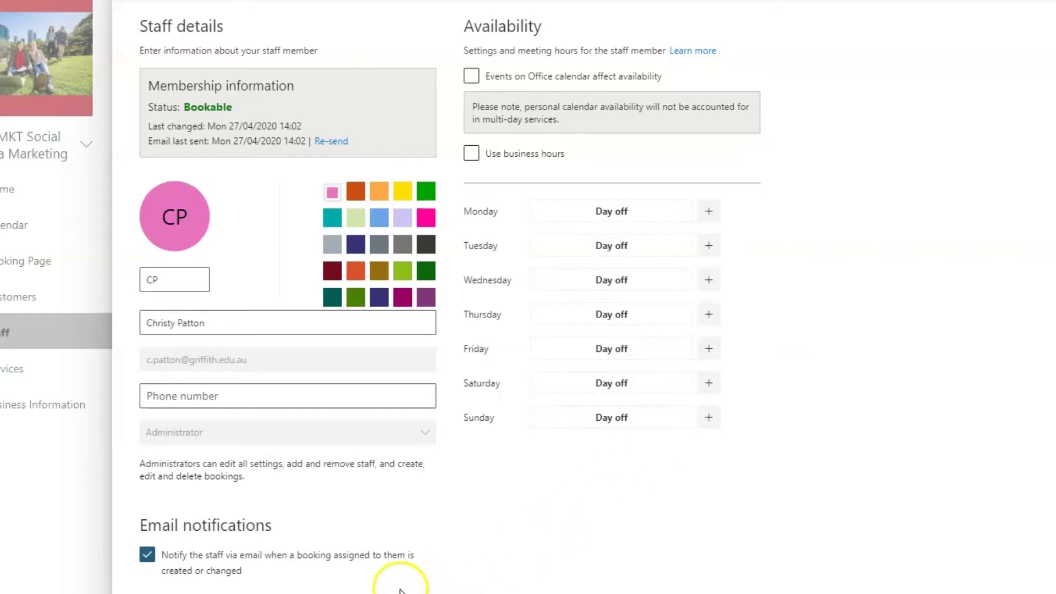
pyautogui.click(148, 556)
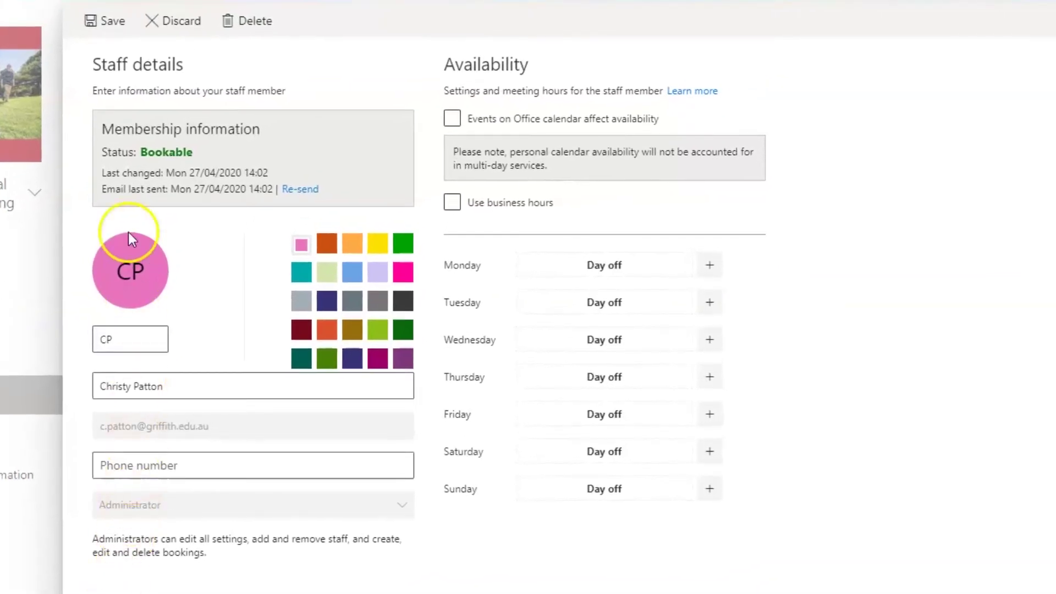
pyautogui.click(105, 22)
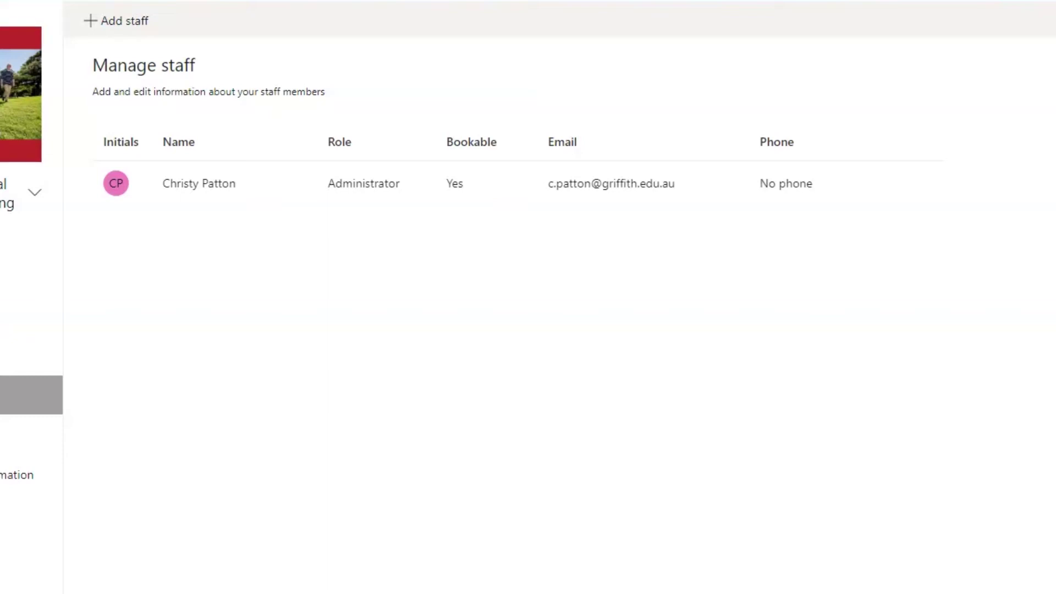
# Step: Add a directory person as a new Administrator staff member with booking email notifications off
pyautogui.click(118, 25)
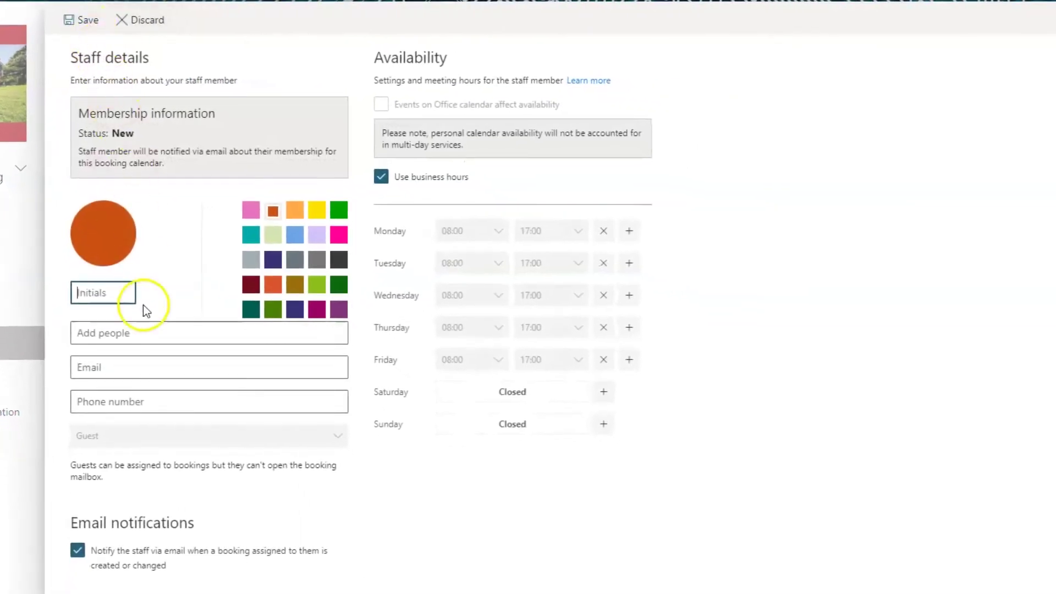
pyautogui.click(114, 332)
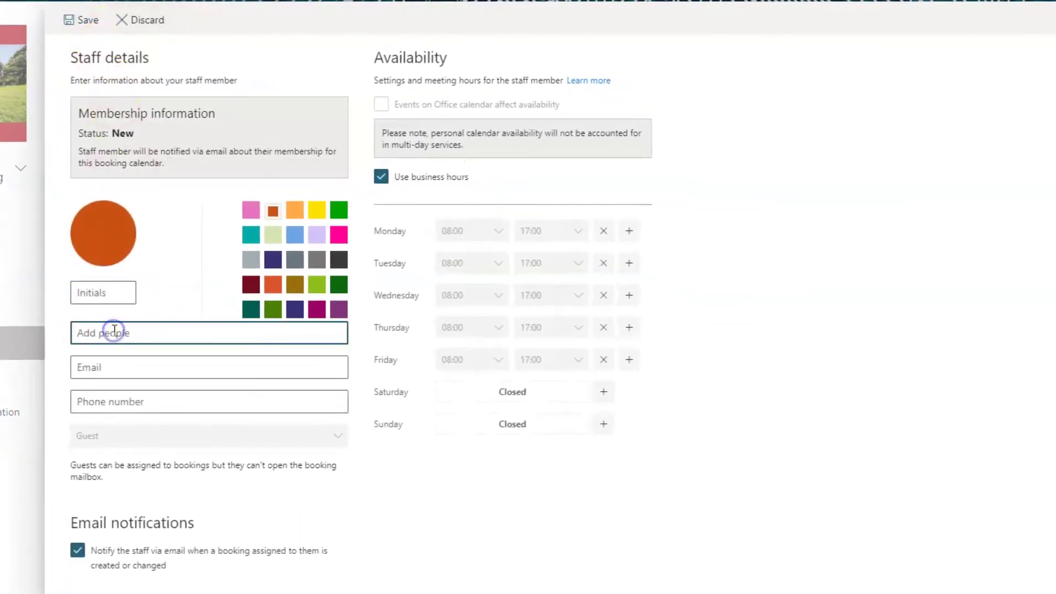
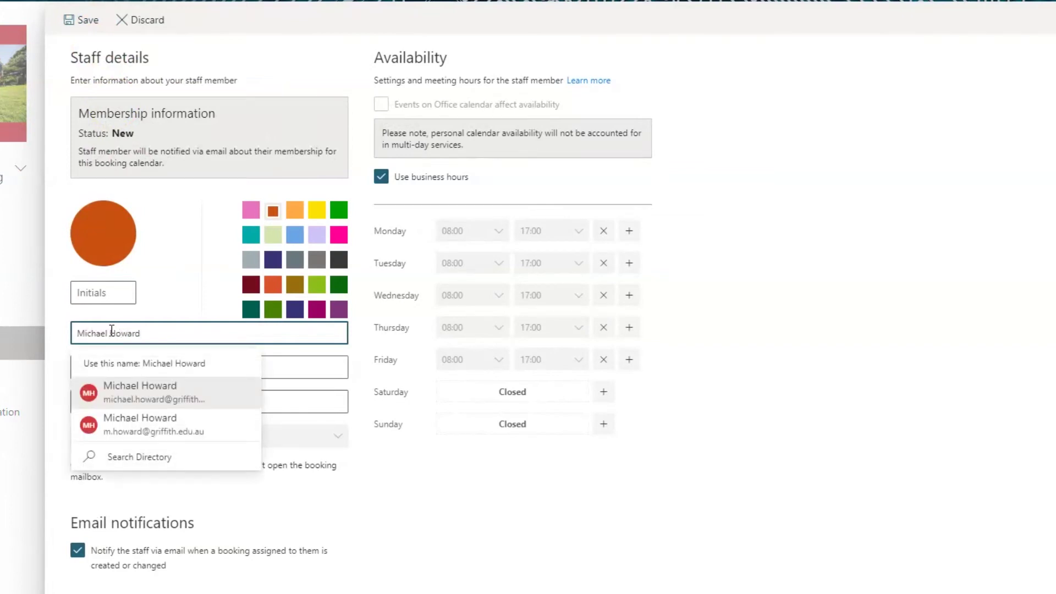
pyautogui.click(126, 401)
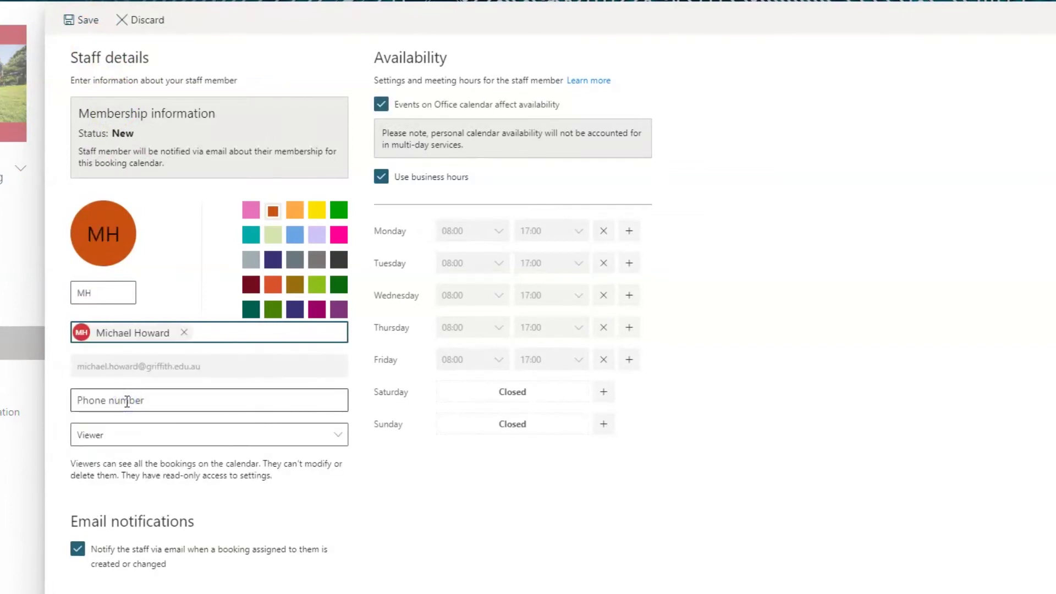
pyautogui.click(337, 438)
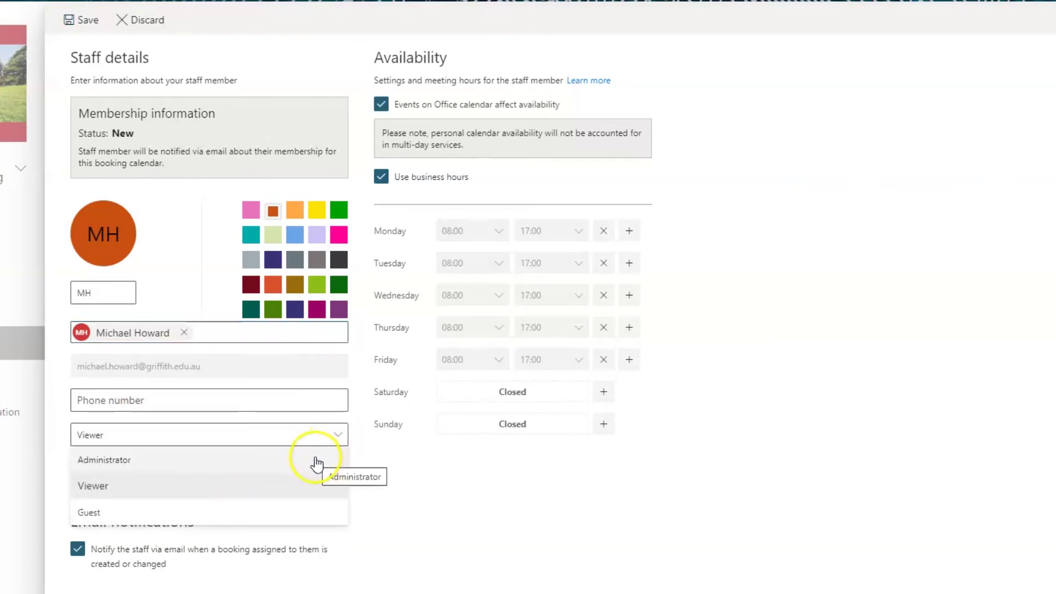
pyautogui.click(316, 460)
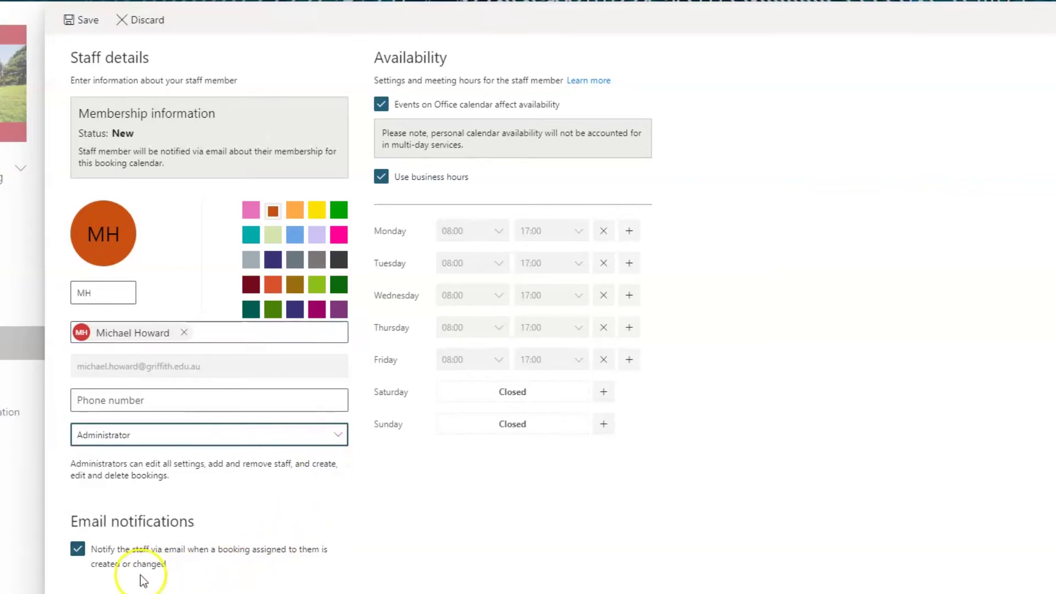
pyautogui.click(78, 549)
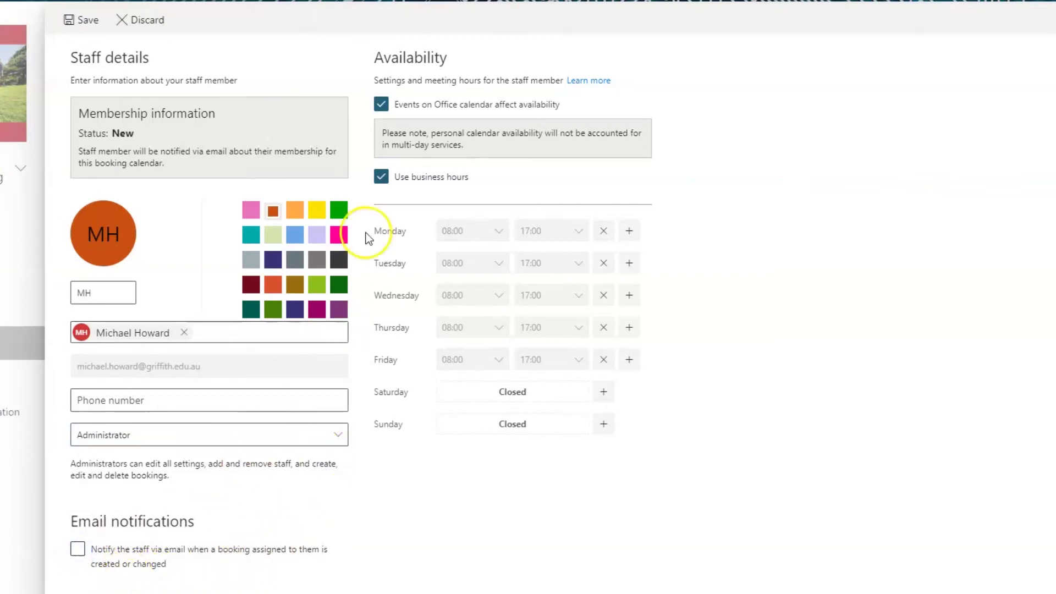
# Step: Ignore calendar events and business hours for the new administrator, set Monday–Friday as days off, and save
pyautogui.click(382, 104)
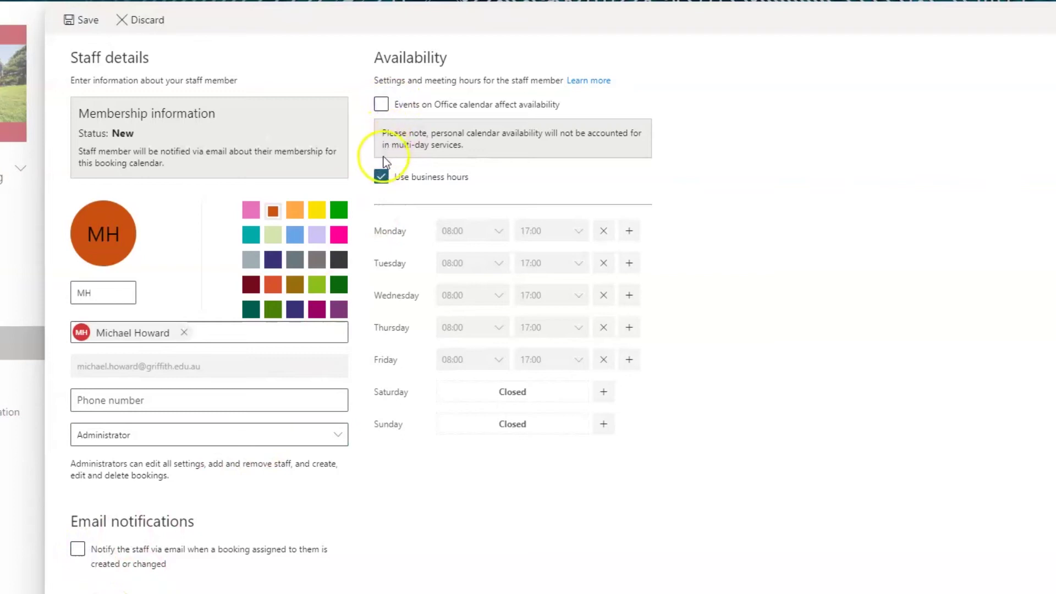
pyautogui.click(381, 175)
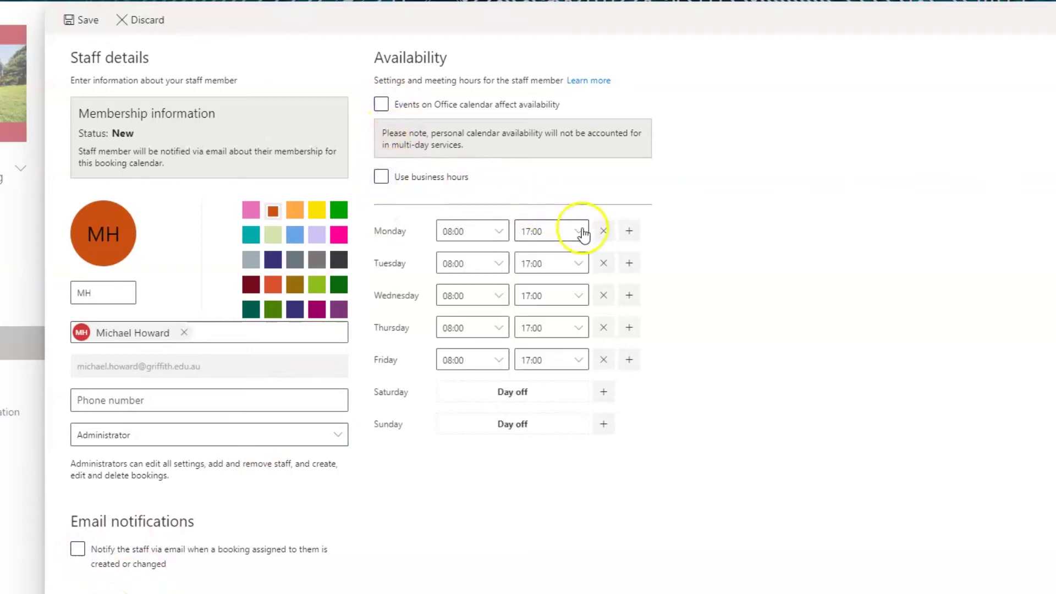
pyautogui.click(604, 231)
pyautogui.click(603, 263)
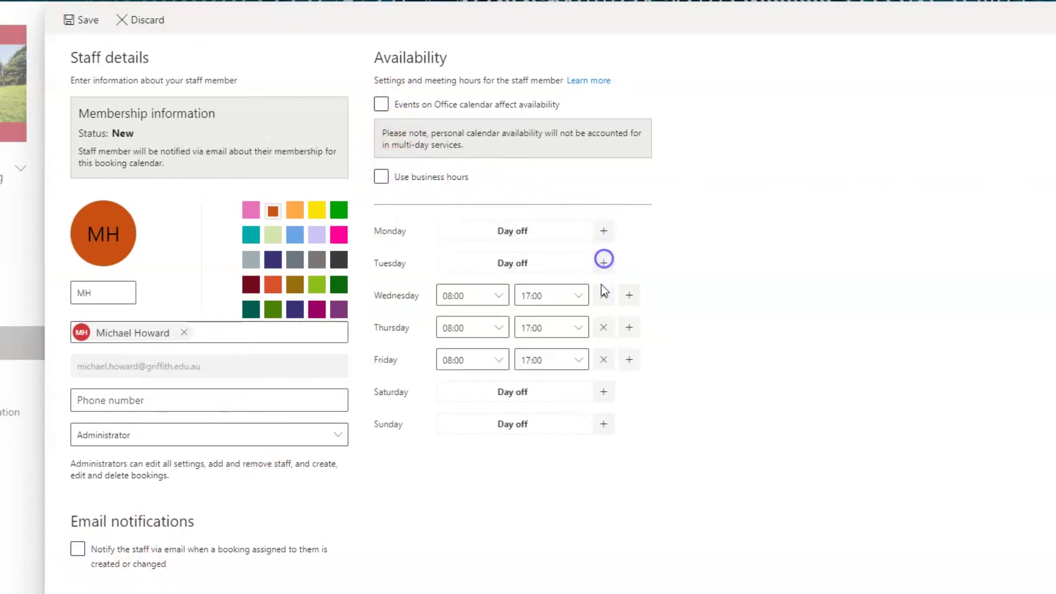
pyautogui.click(603, 296)
pyautogui.click(604, 328)
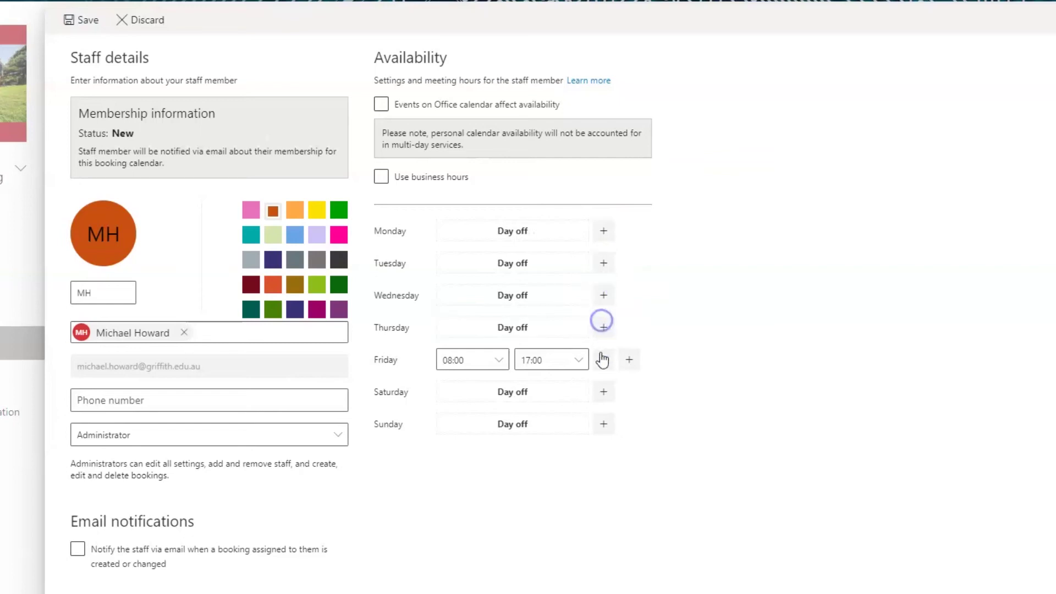
pyautogui.click(603, 359)
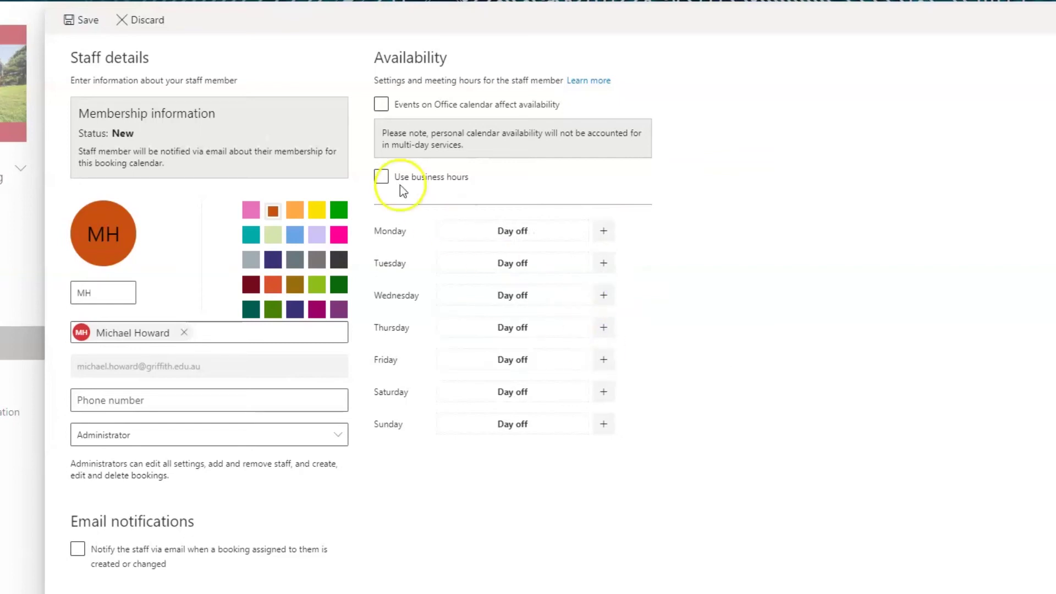
pyautogui.click(89, 22)
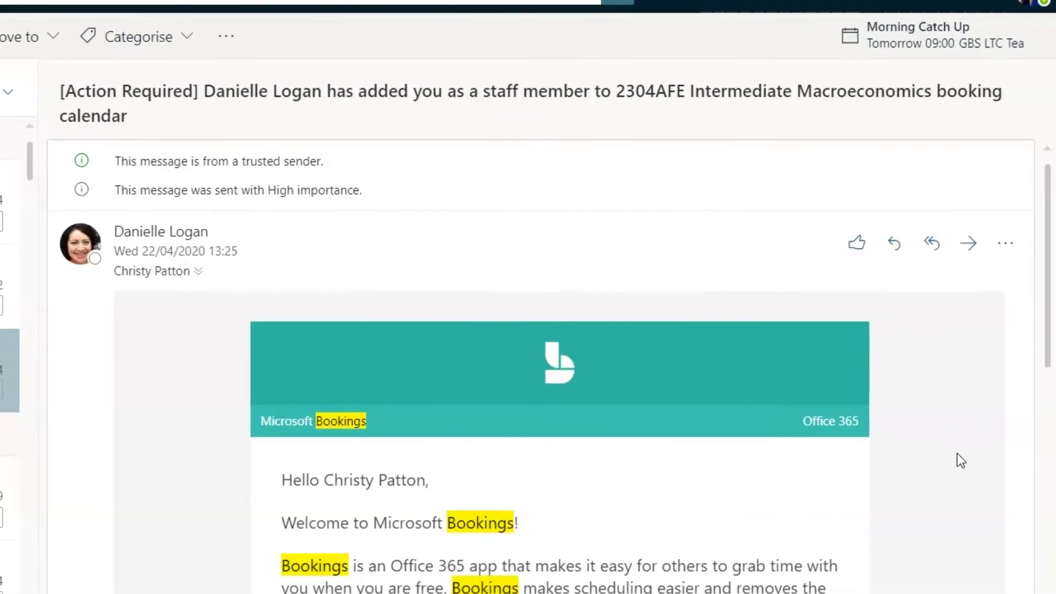
# Step: Open the Bookings staff welcome email from the search results and scroll through it
pyautogui.click(974, 443)
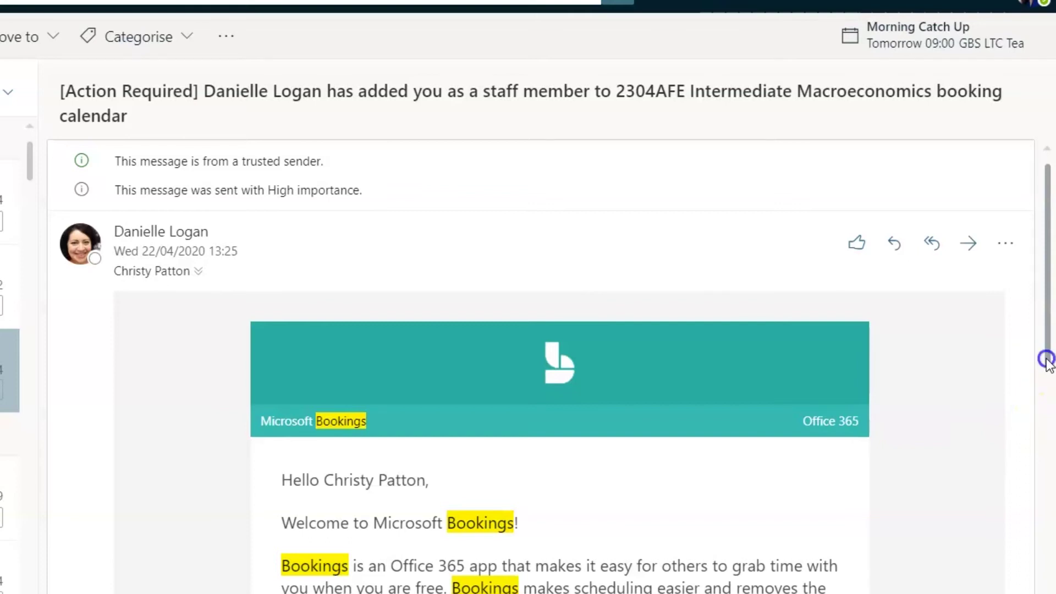
pyautogui.moveTo(1047, 359); pyautogui.dragTo(1044, 543)
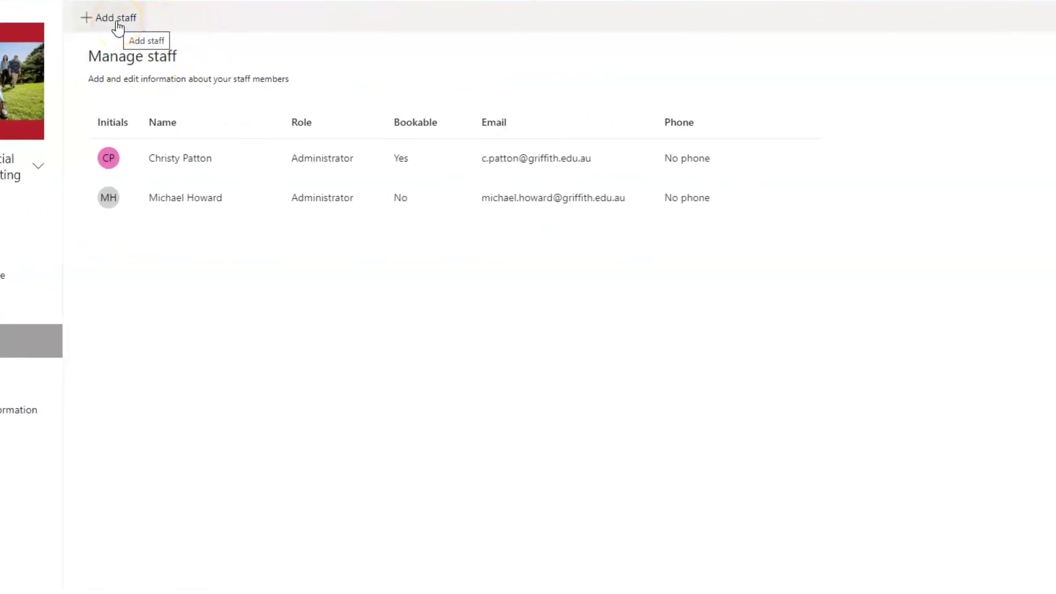
# Step: Add the 1001MKT group from a directory search as new staff with the Guest role
pyautogui.click(117, 20)
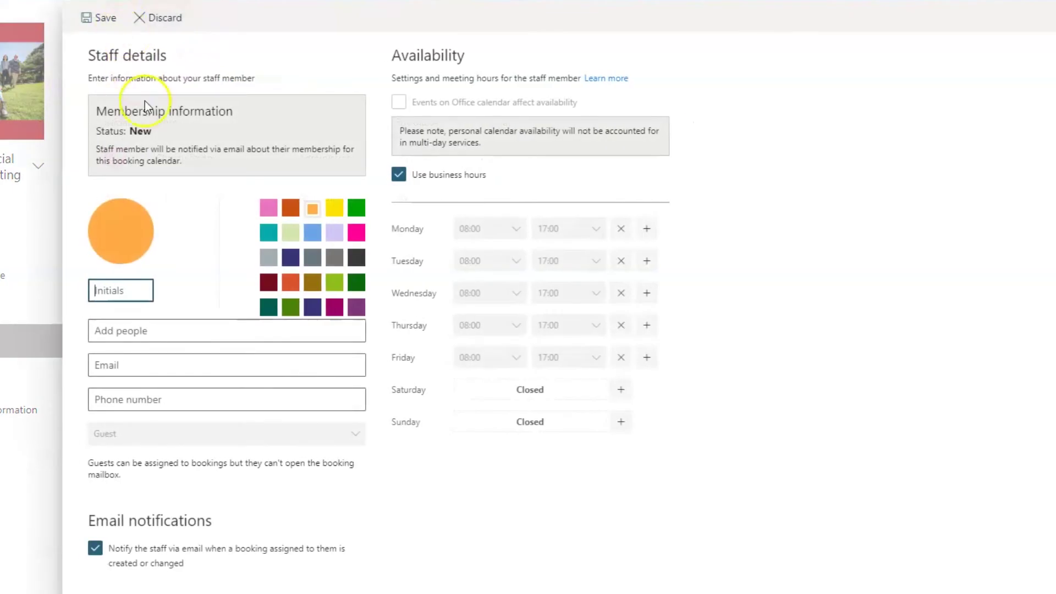
pyautogui.click(112, 330)
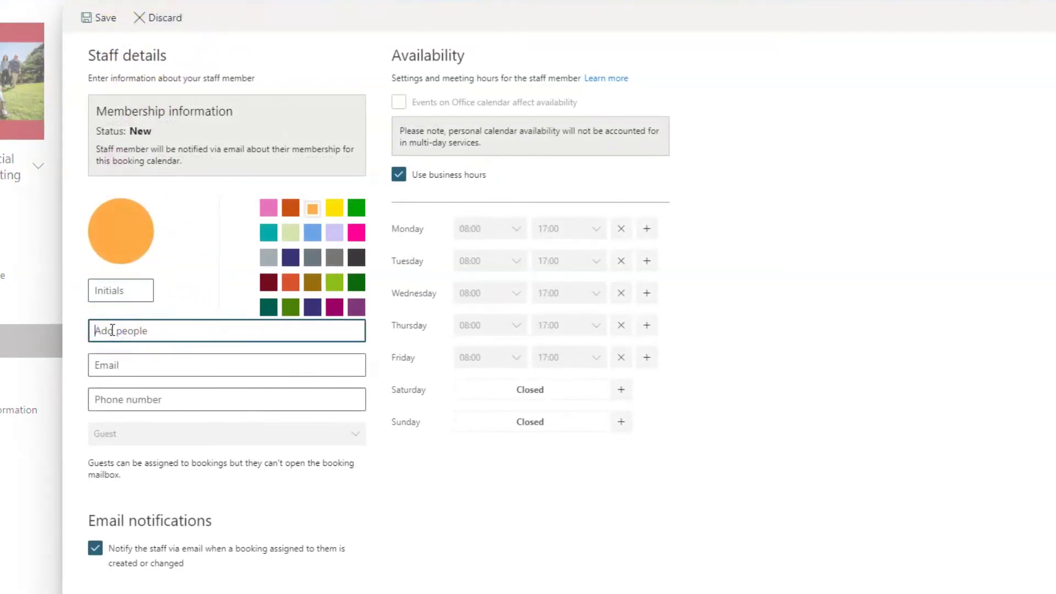
pyautogui.write('1001')
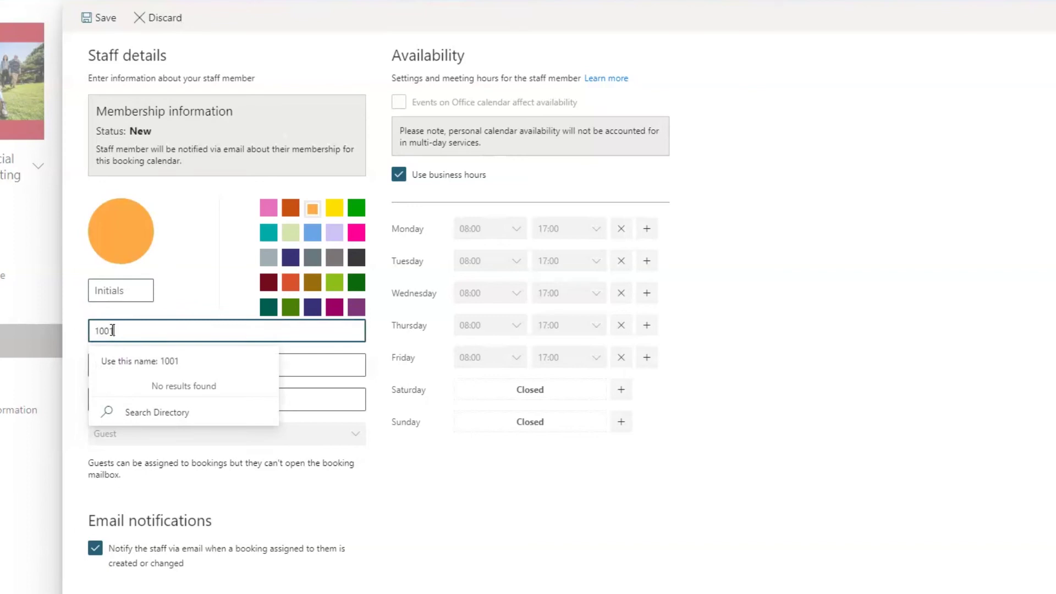
pyautogui.write('MKT')
pyautogui.click(140, 417)
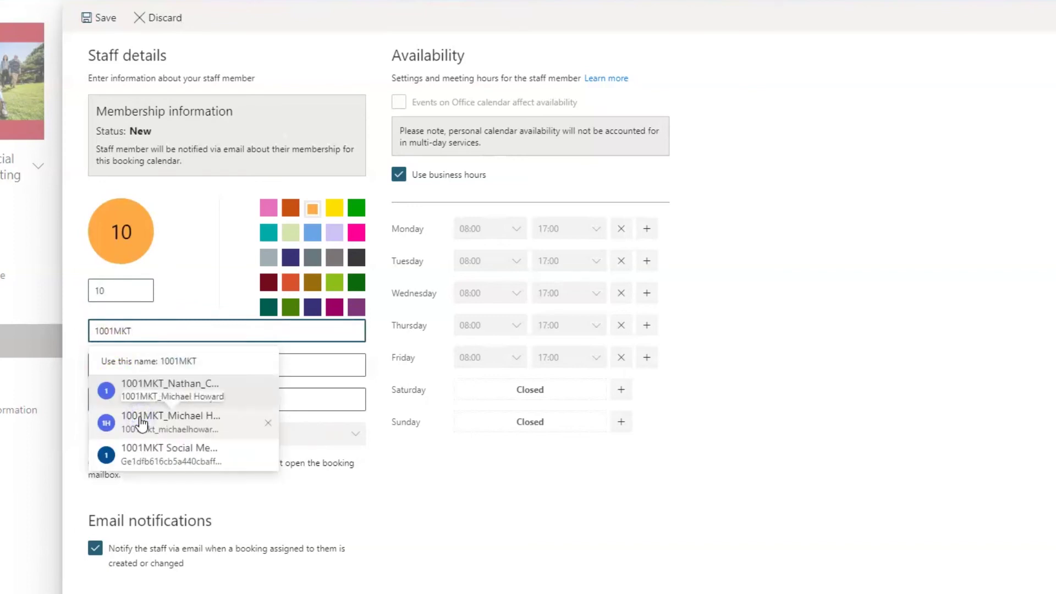
pyautogui.click(143, 429)
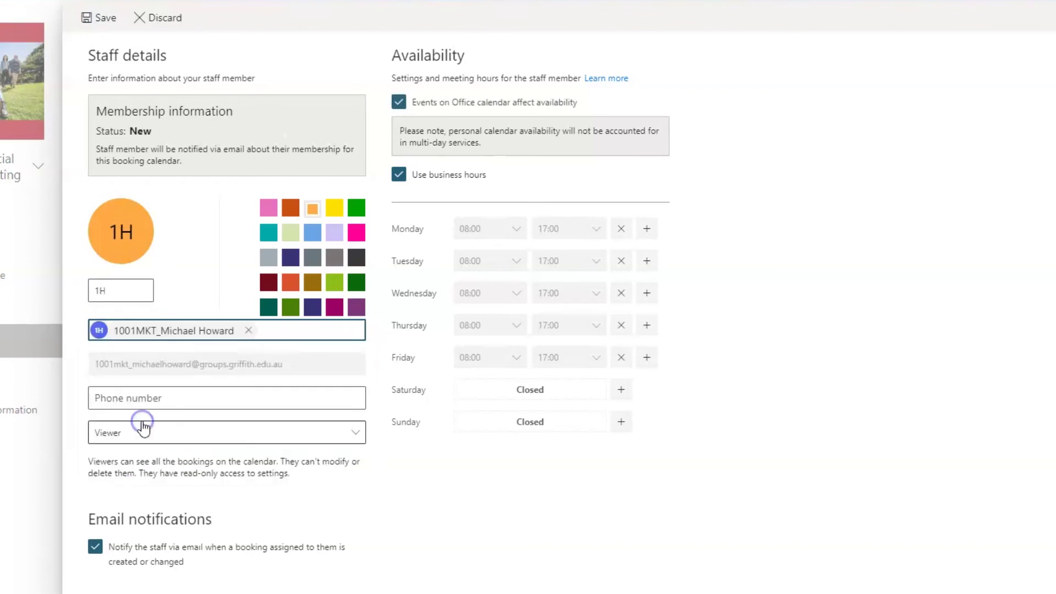
pyautogui.click(357, 435)
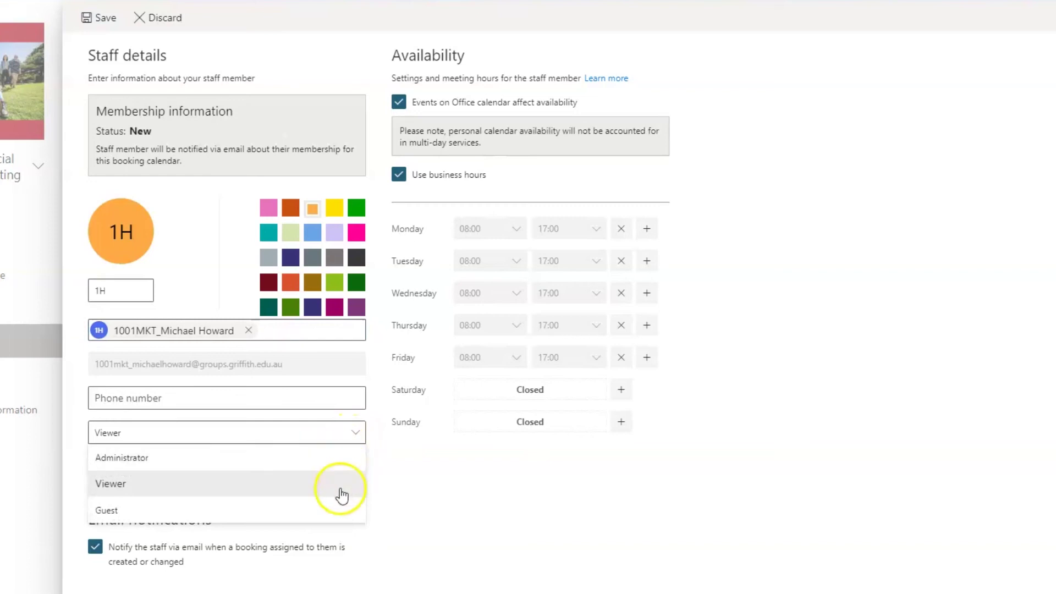
pyautogui.click(340, 514)
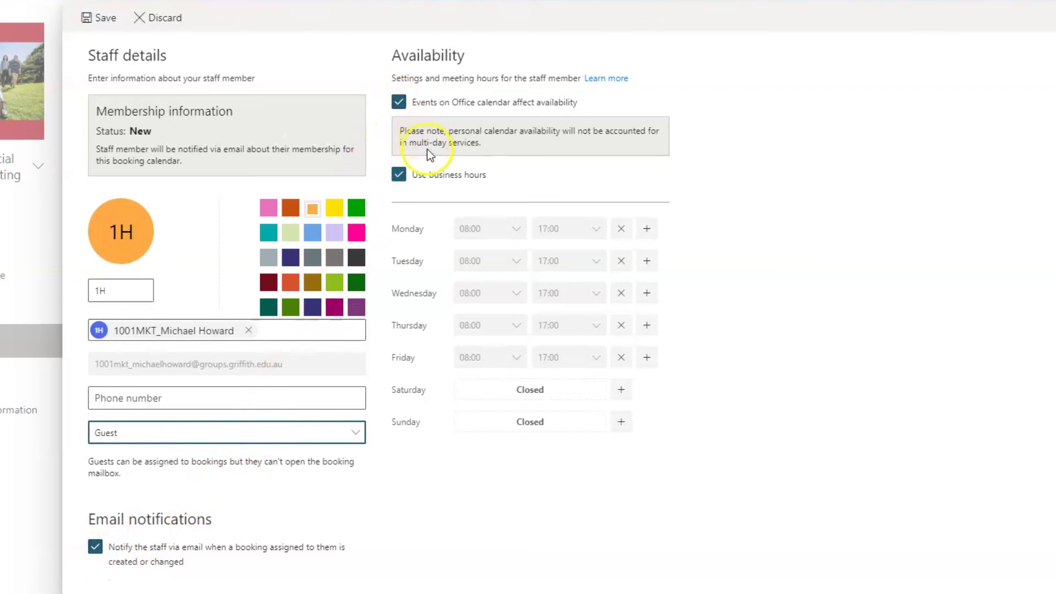
# Step: Switch the guest to custom hours and make Tuesday through Friday days off
pyautogui.click(400, 175)
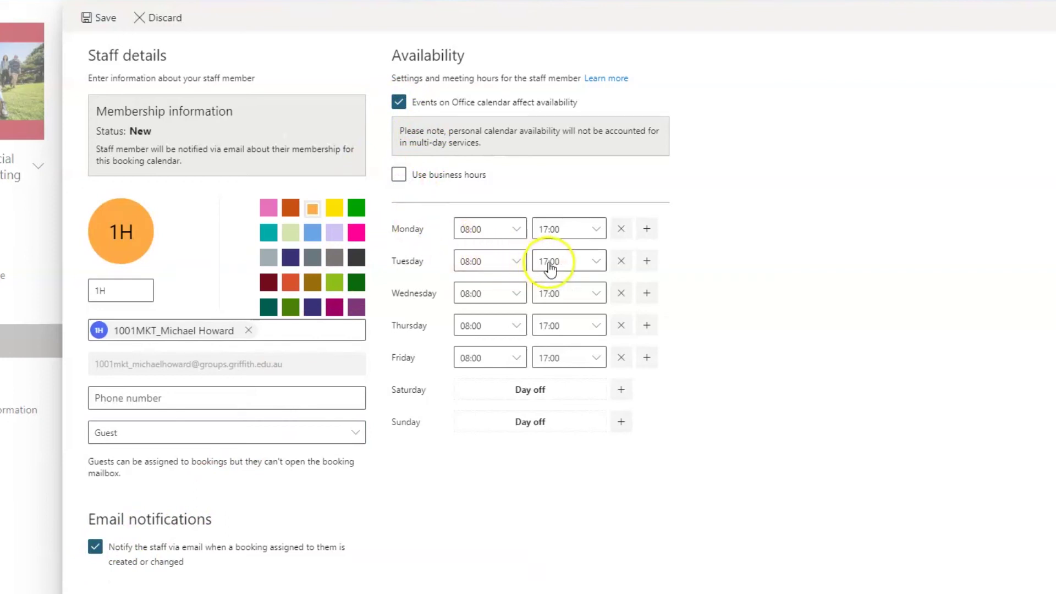
pyautogui.click(621, 260)
pyautogui.click(621, 293)
pyautogui.click(621, 327)
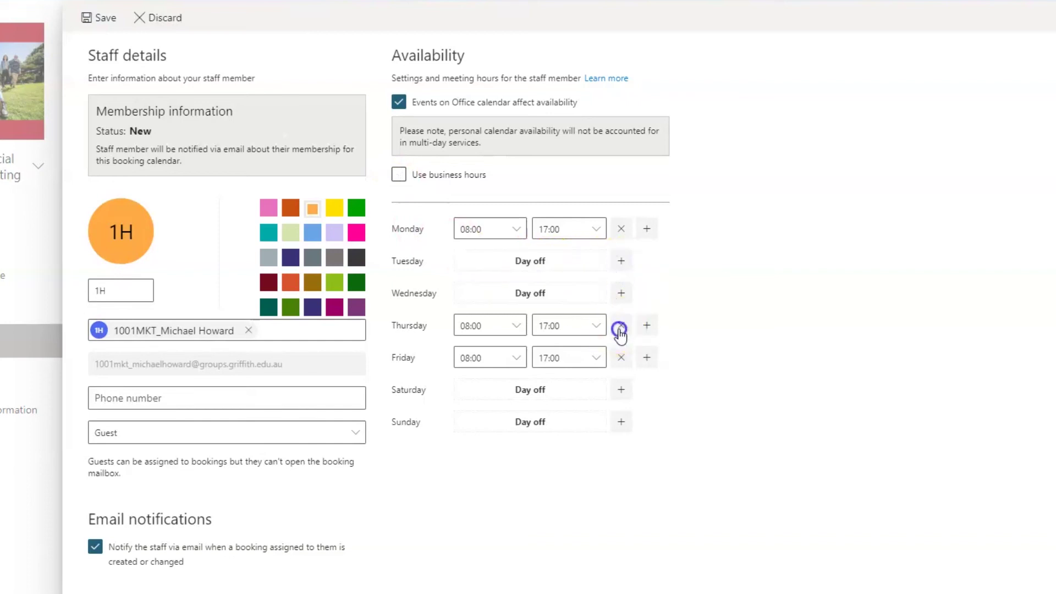
pyautogui.click(621, 358)
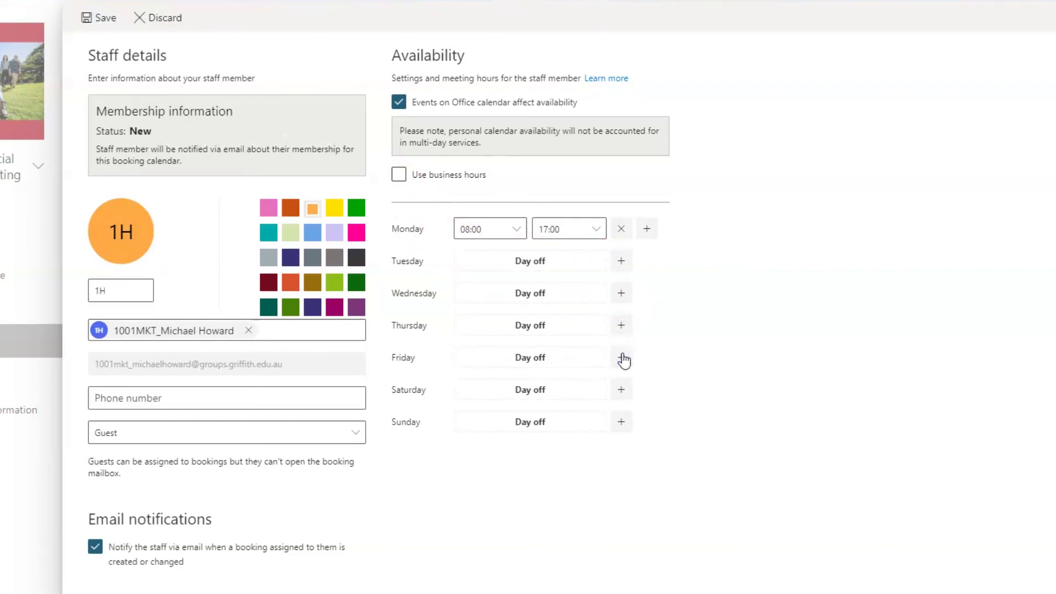
# Step: Give Monday two slots, 09:00–11:00 and 12:00–14:00, then save the Guest staff member
pyautogui.click(517, 231)
pyautogui.click(489, 380)
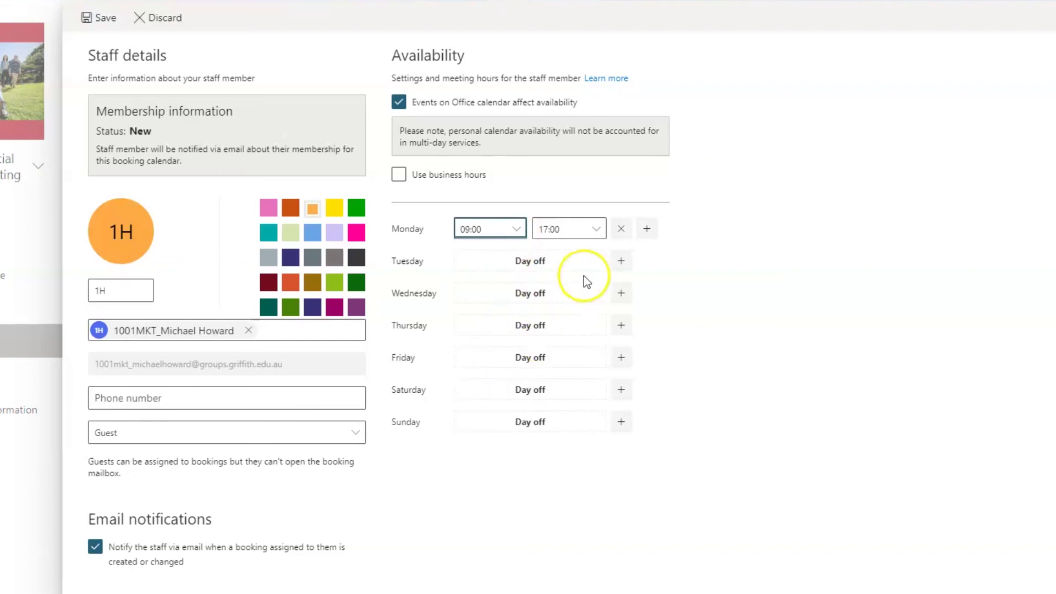
pyautogui.click(597, 232)
pyautogui.scroll(15, 600, 379)
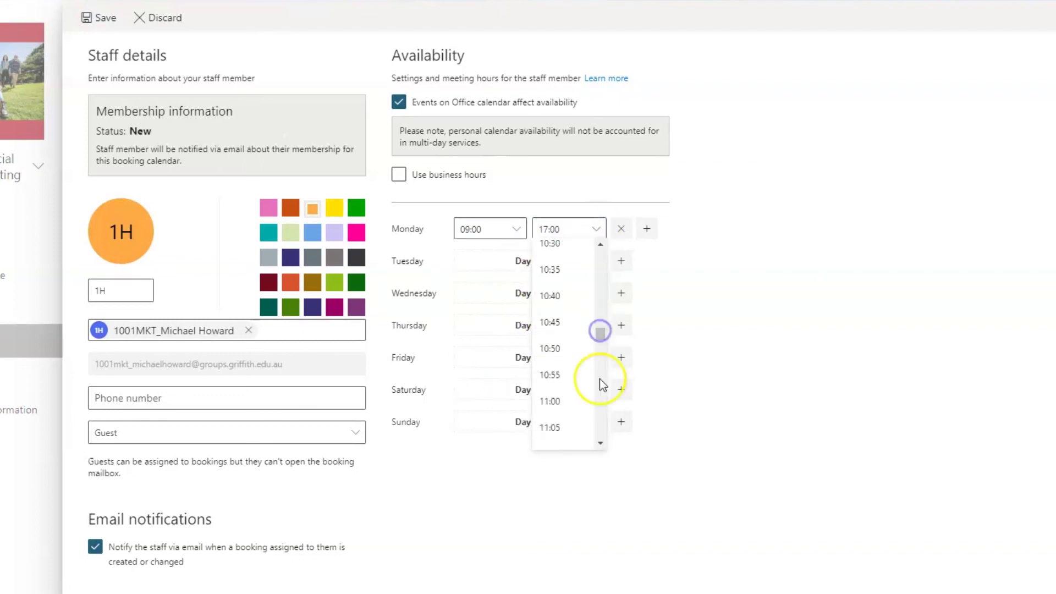
pyautogui.click(562, 400)
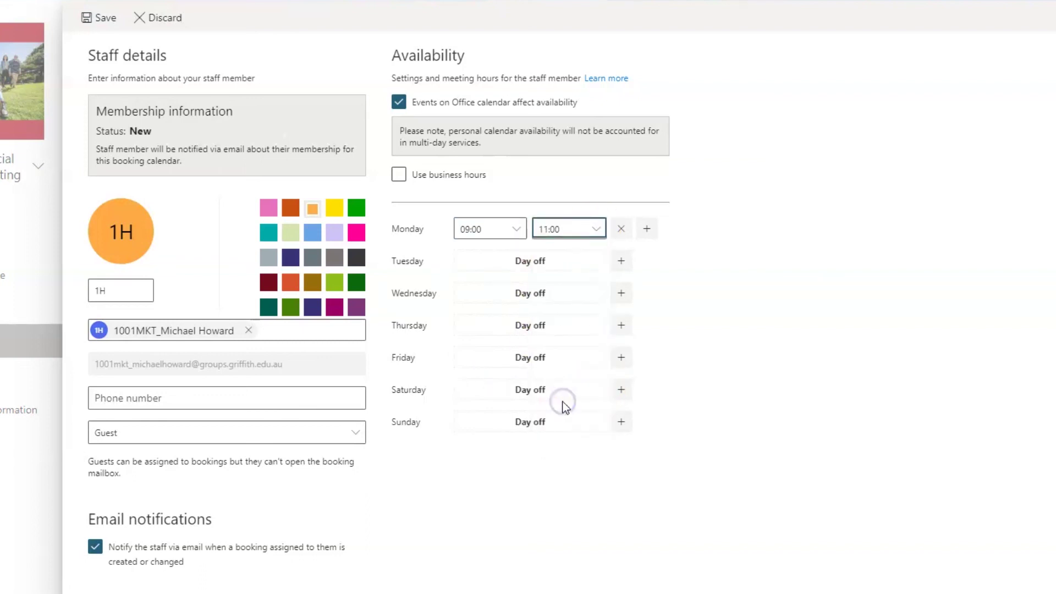
pyautogui.click(648, 229)
pyautogui.click(517, 254)
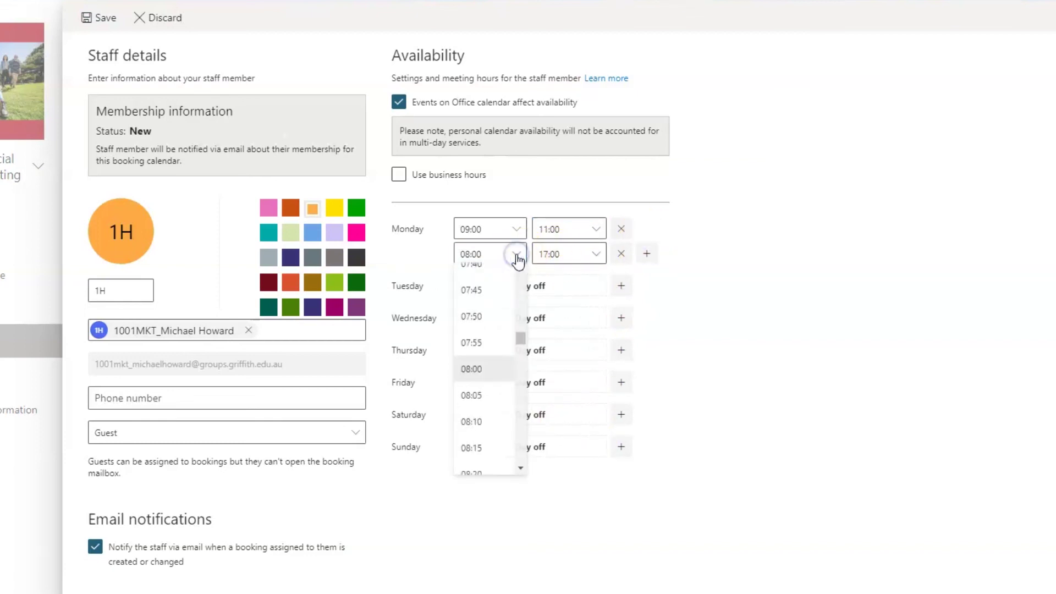
pyautogui.scroll(-10, 483, 418)
pyautogui.click(484, 463)
pyautogui.click(598, 254)
pyautogui.click(557, 376)
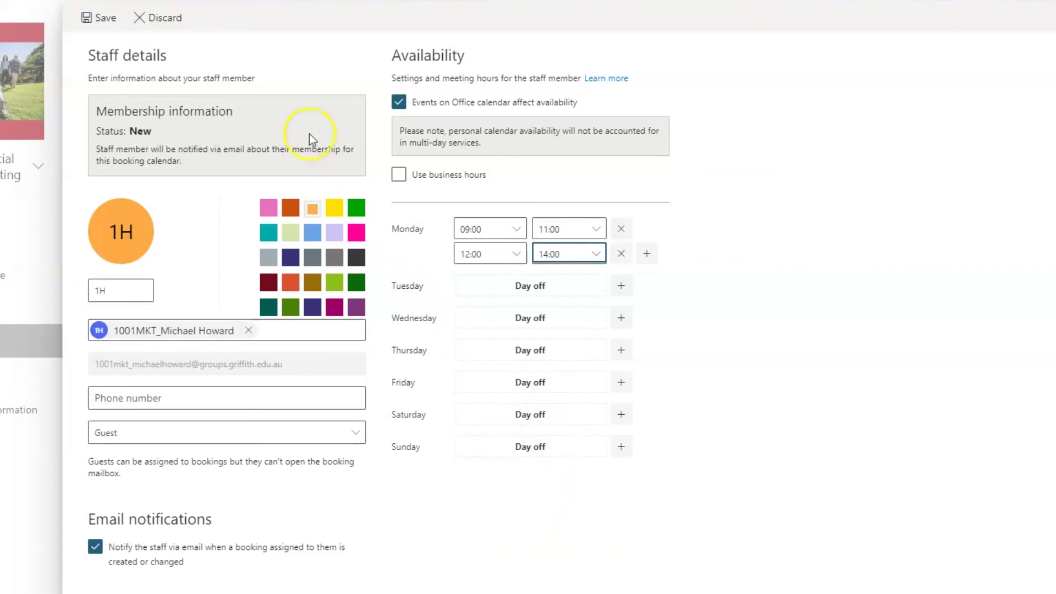
pyautogui.click(102, 26)
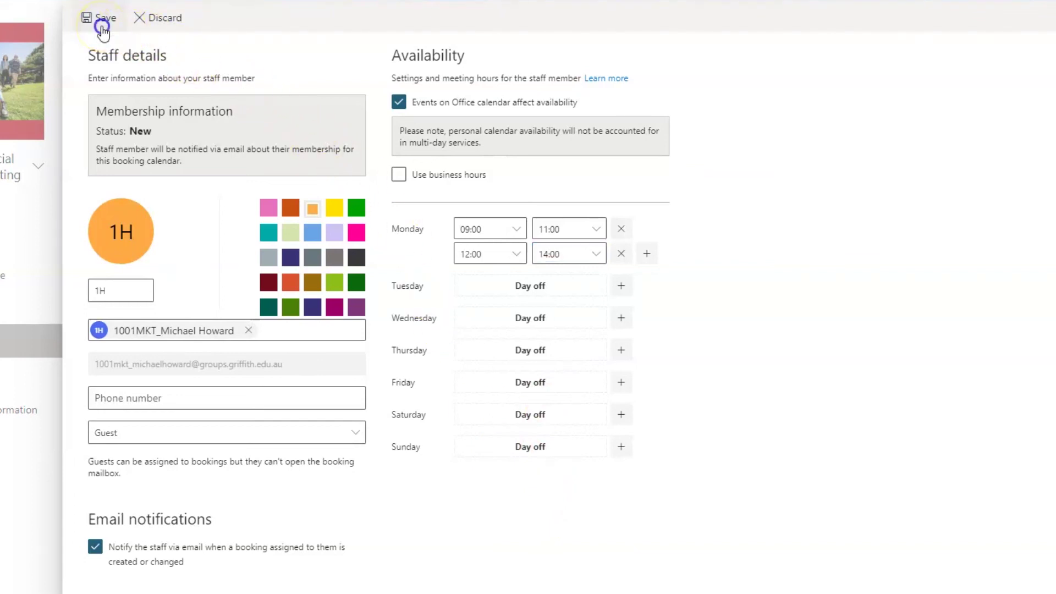